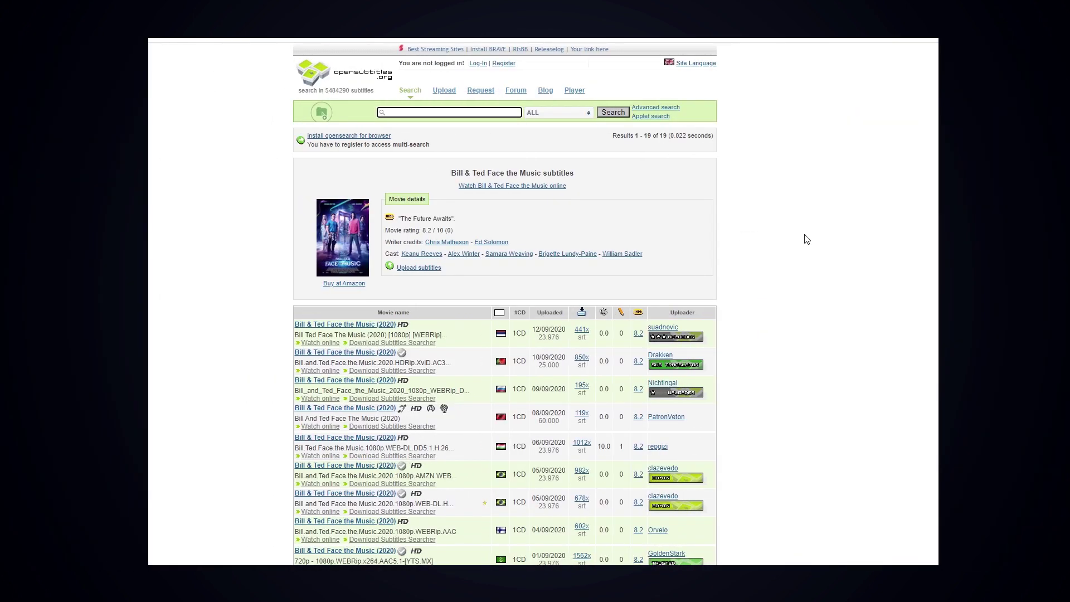
pyautogui.scroll(-2, 805, 239)
pyautogui.scroll(-2, 806, 239)
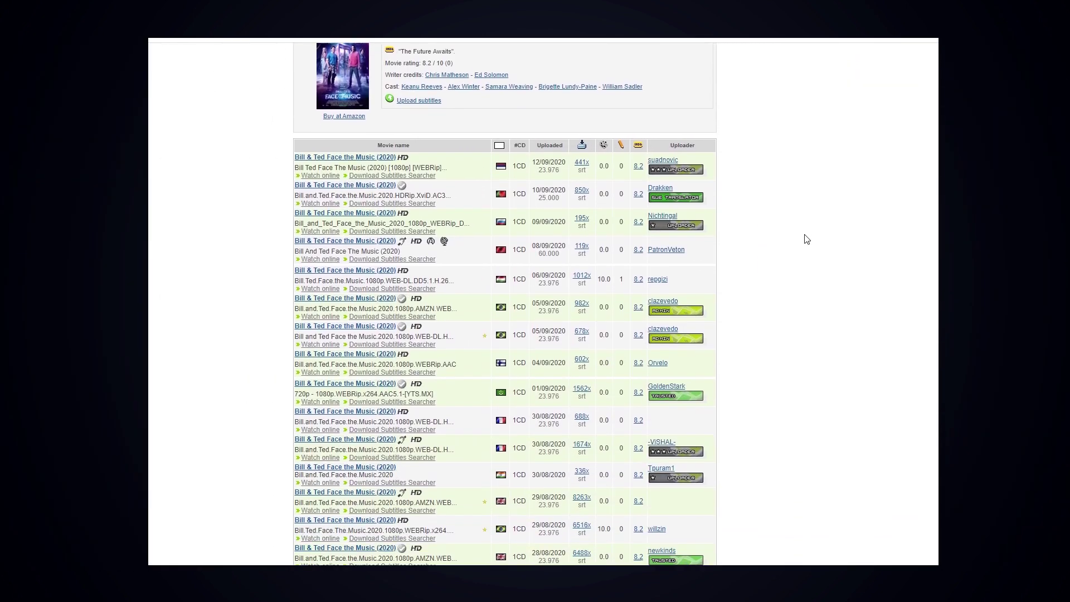
pyautogui.scroll(-2, 806, 239)
pyautogui.scroll(-2, 806, 239)
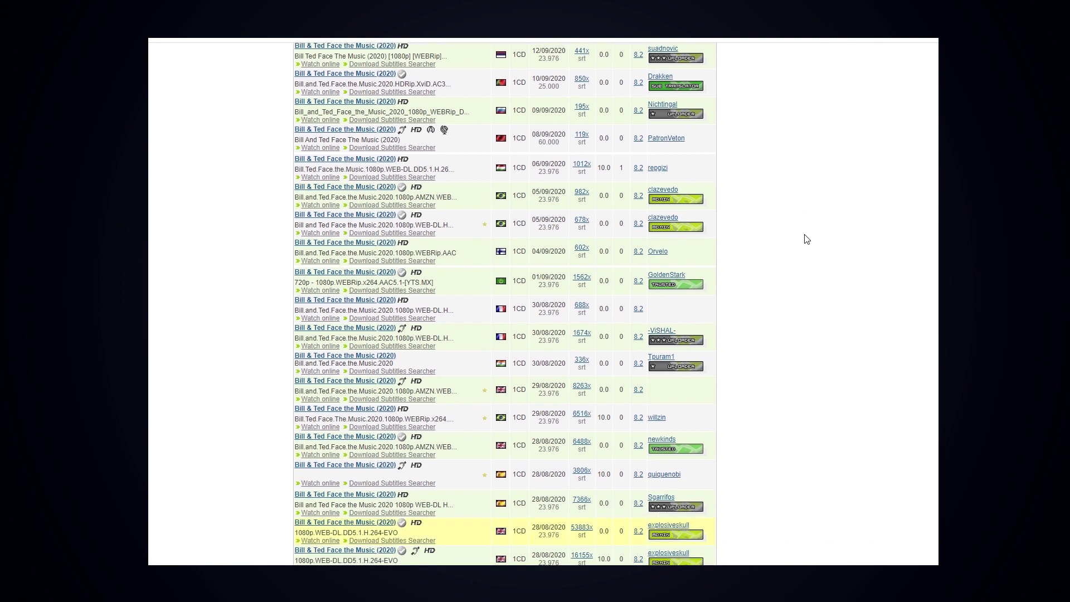
pyautogui.scroll(-2, 805, 239)
pyautogui.scroll(-2, 806, 240)
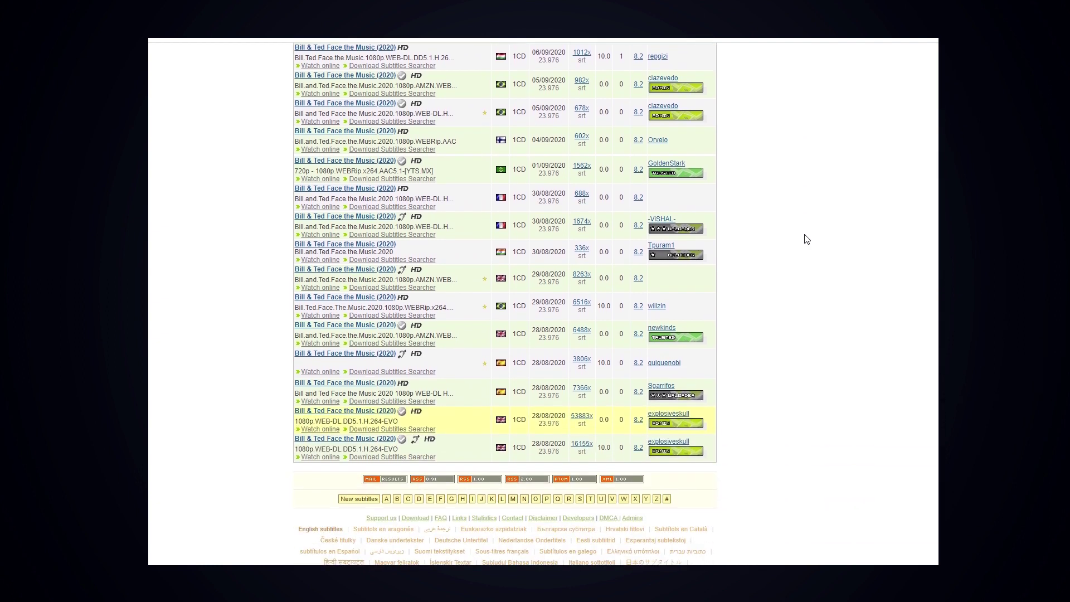
pyautogui.scroll(-2, 806, 240)
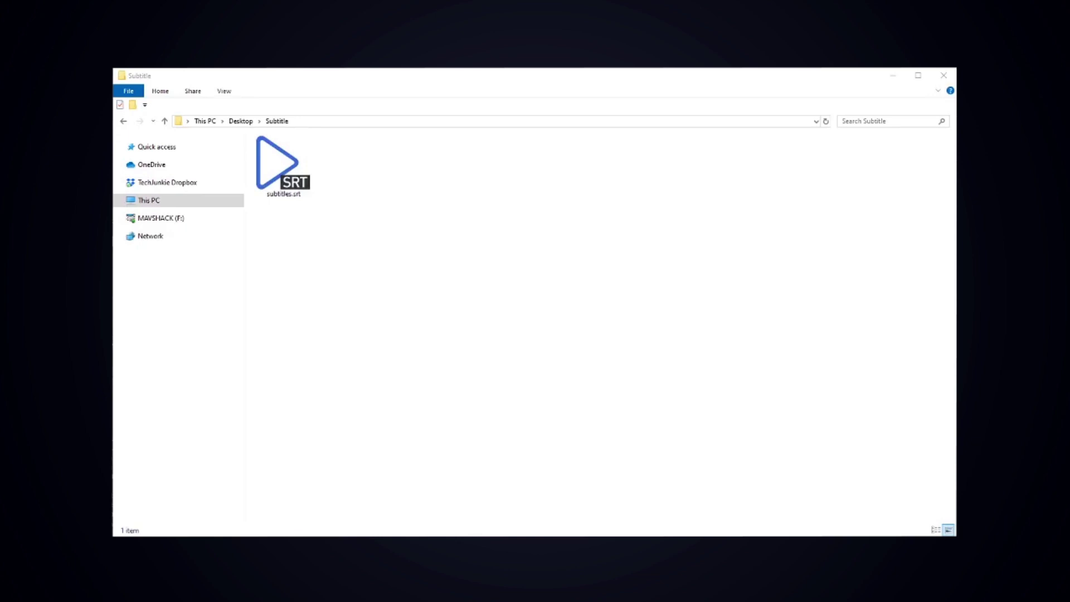
# Step: Open subtitles.srt from the Subtitle folder in Notepad as plain text
pyautogui.click(282, 167)
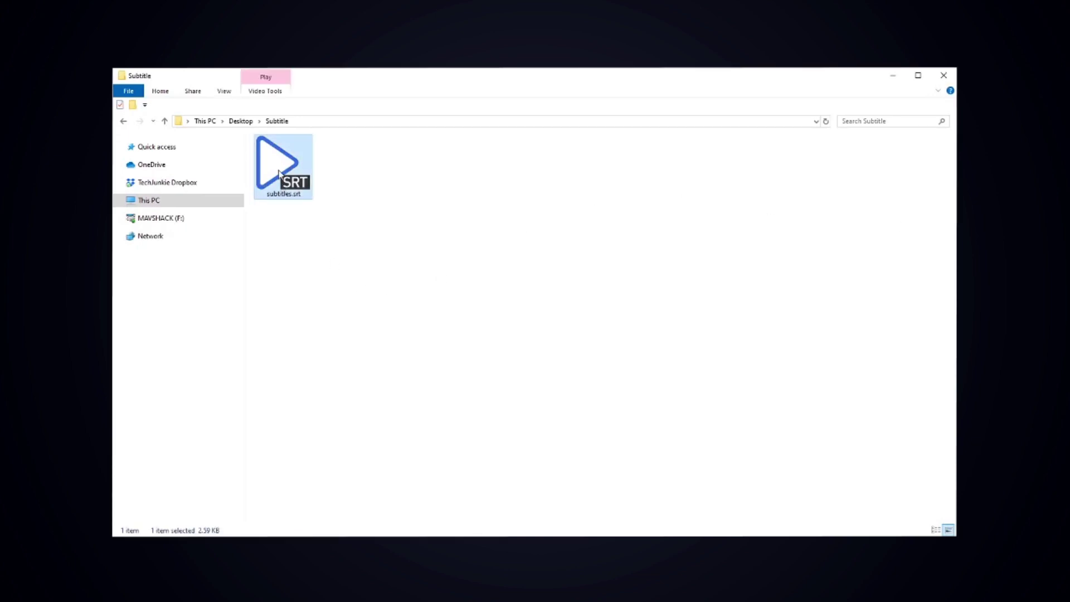
pyautogui.rightClick(278, 168)
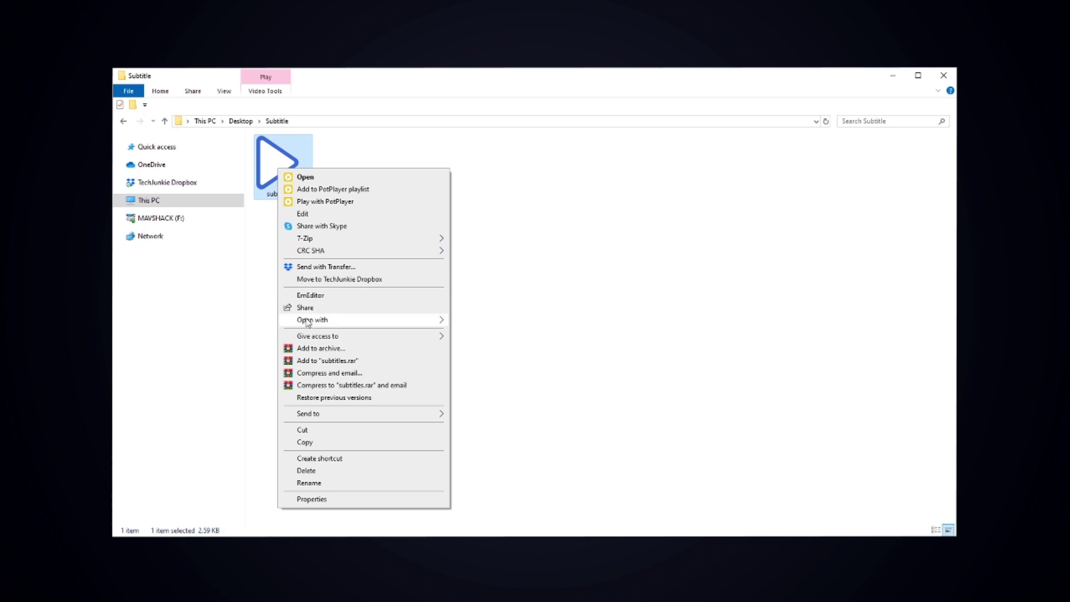
pyautogui.moveTo(312, 319)
pyautogui.click(479, 333)
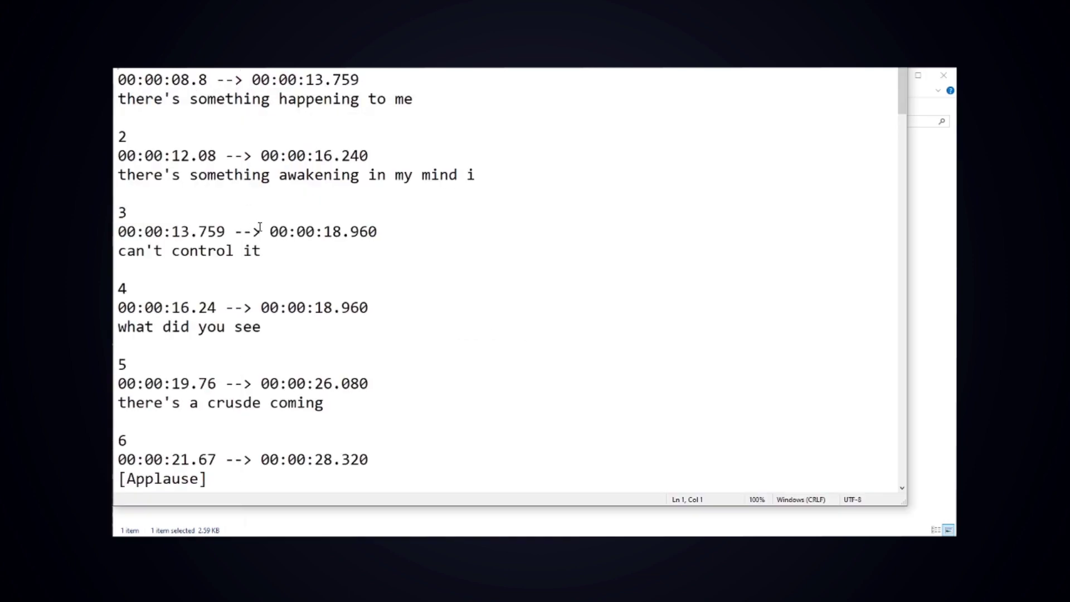
pyautogui.scroll(-1, 278, 224)
pyautogui.scroll(1, 283, 296)
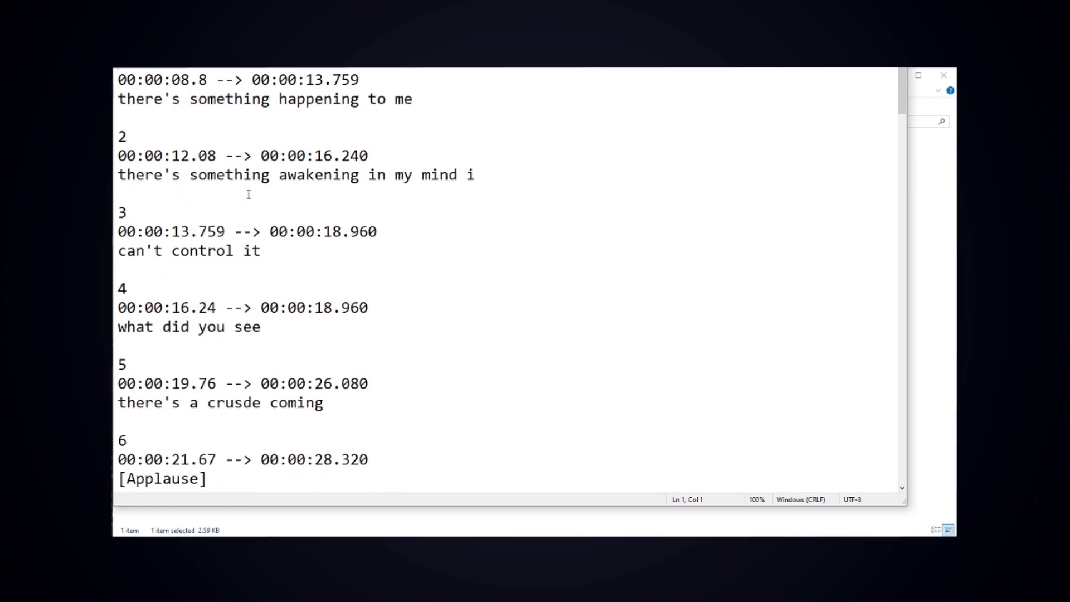
pyautogui.scroll(-1, 278, 224)
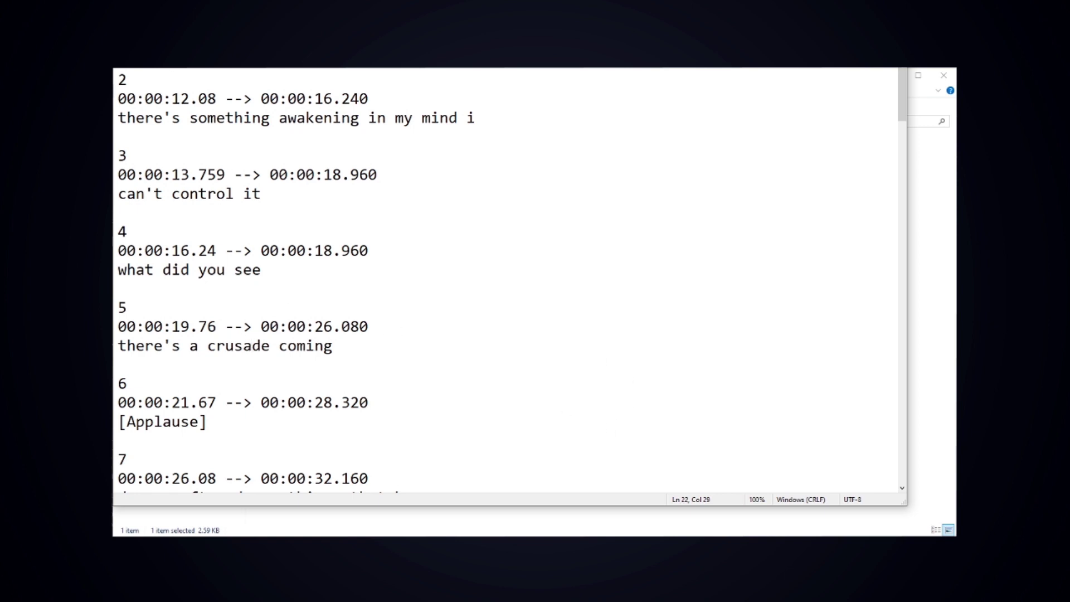
# Step: Save subtitles.srt with 'crusde' corrected to 'crusade' in subtitle 5
pyautogui.hotkey('alt', 'f')
pyautogui.press('s')
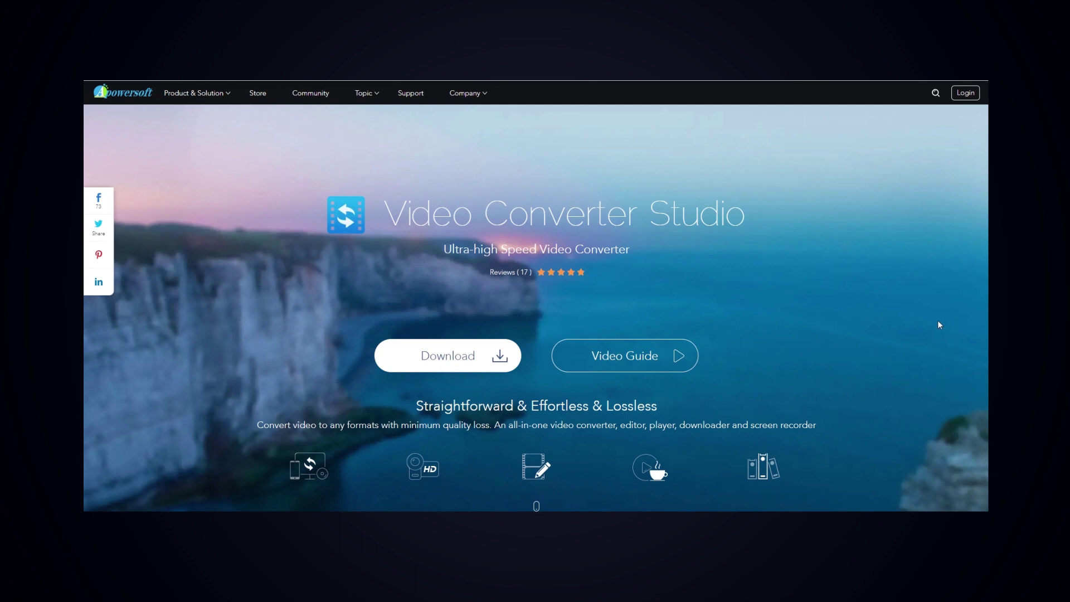
pyautogui.scroll(-2, 937, 321)
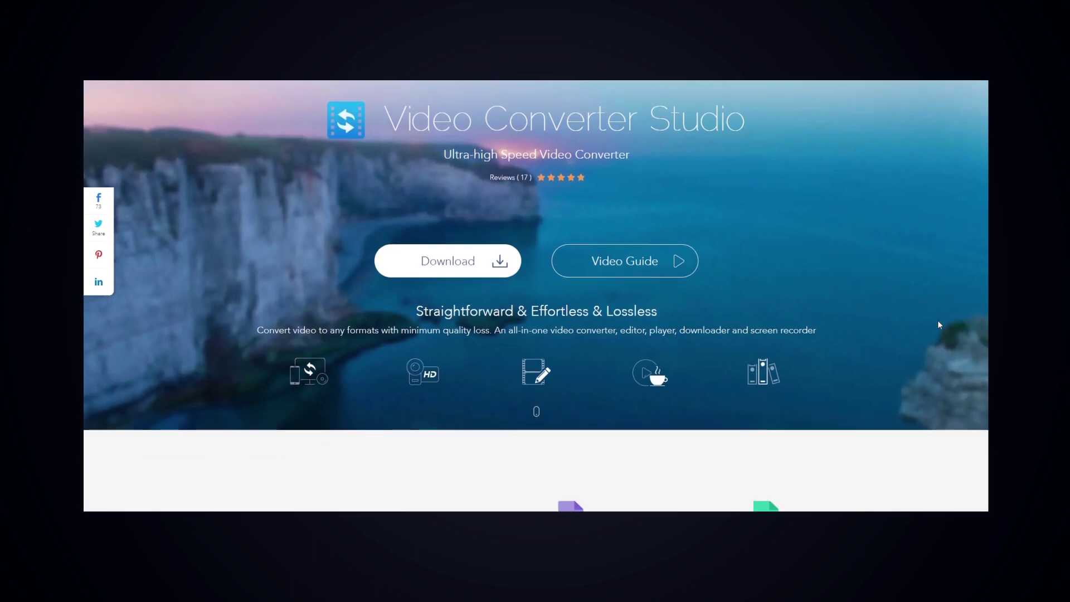
pyautogui.scroll(-5, 937, 320)
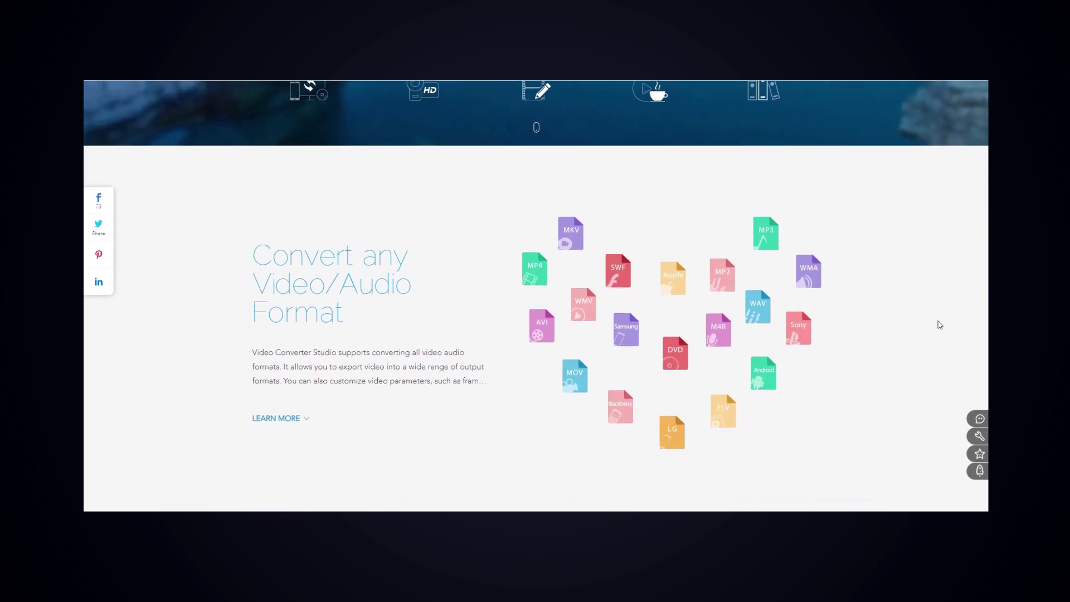
pyautogui.scroll(-5, 939, 325)
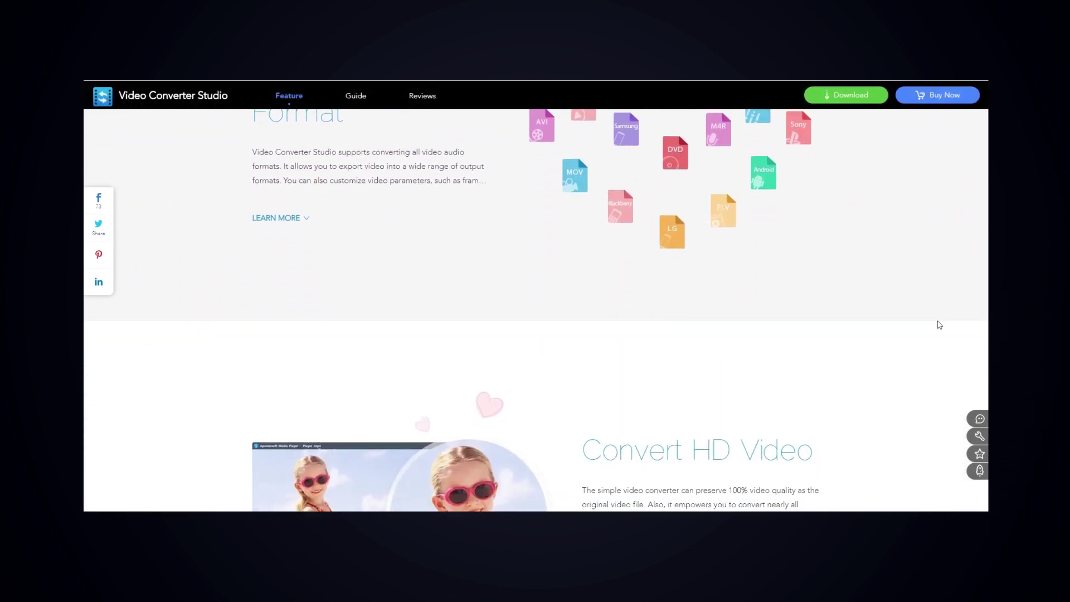
pyautogui.scroll(-2, 938, 324)
pyautogui.scroll(-1, 939, 324)
pyautogui.scroll(-1, 939, 324)
pyautogui.scroll(-1, 939, 324)
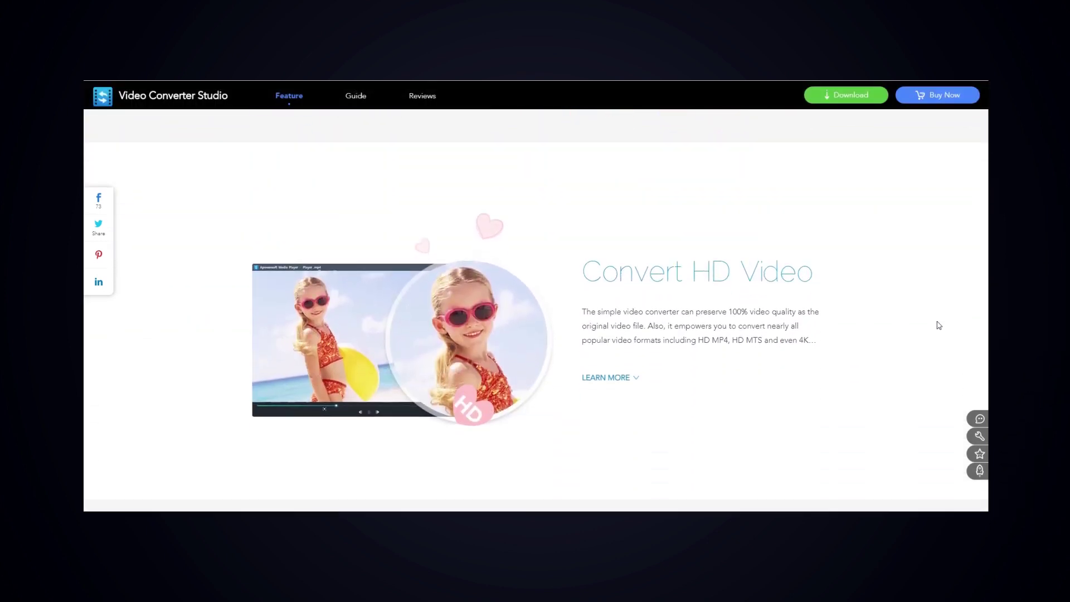
pyautogui.scroll(-2, 938, 325)
pyautogui.scroll(-2, 939, 324)
pyautogui.scroll(-1, 938, 324)
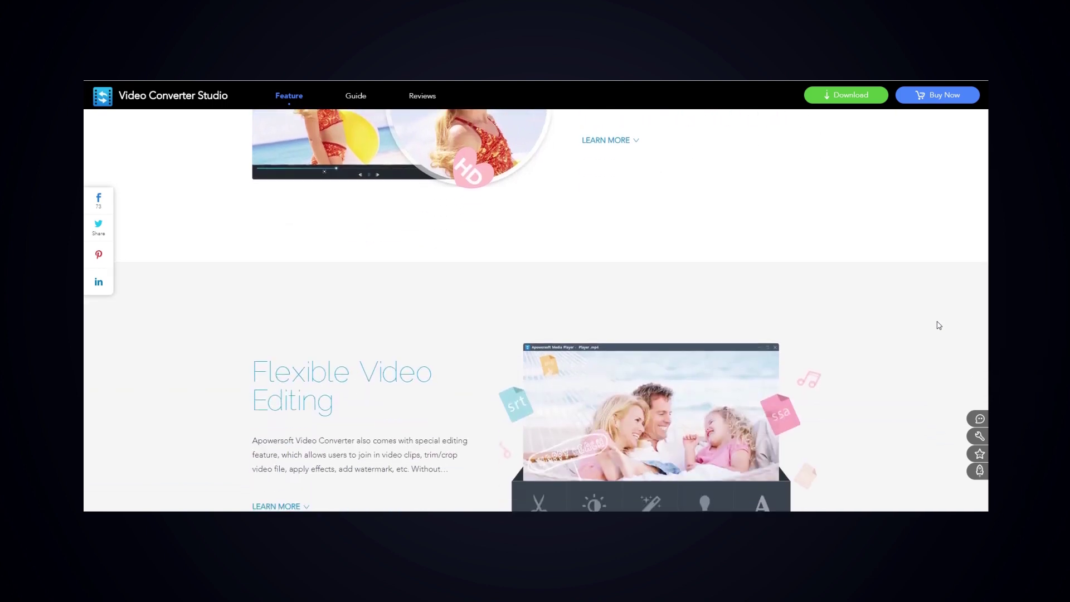
pyautogui.scroll(-1, 938, 324)
pyautogui.scroll(-2, 939, 324)
pyautogui.scroll(-2, 938, 324)
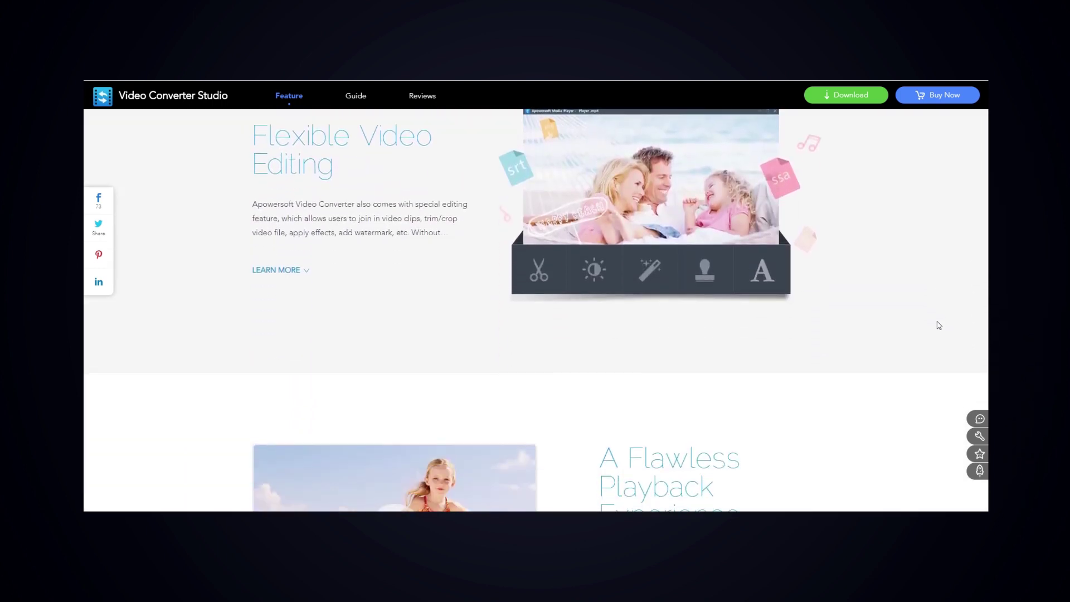
pyautogui.scroll(-1, 938, 325)
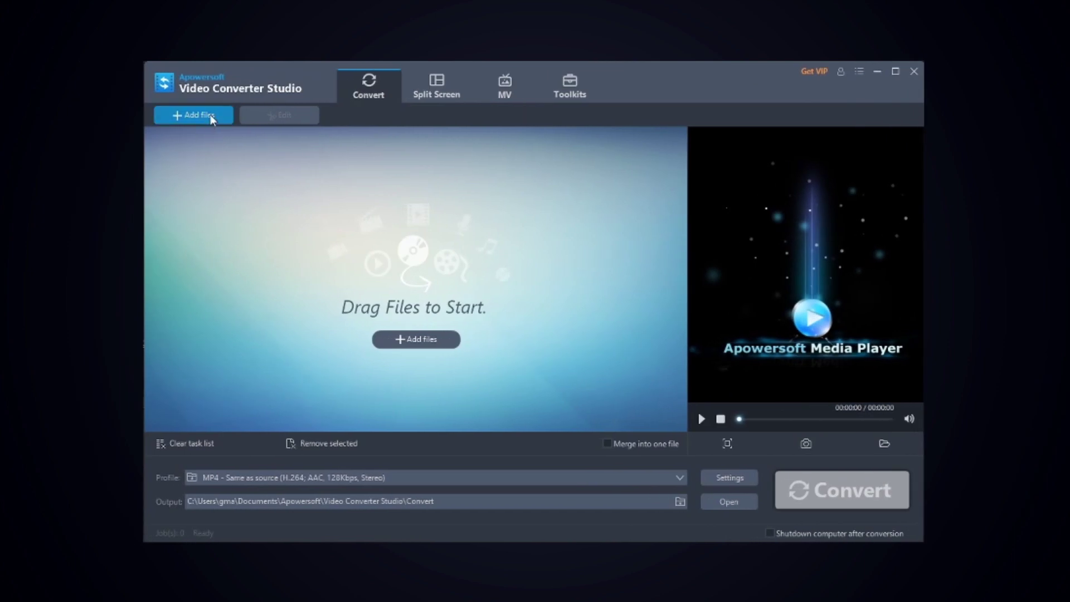
# Step: Add DUNE Official Trailer (2020).mp4 to the conversion list and open its edit window
pyautogui.click(212, 119)
pyautogui.doubleClick(446, 166)
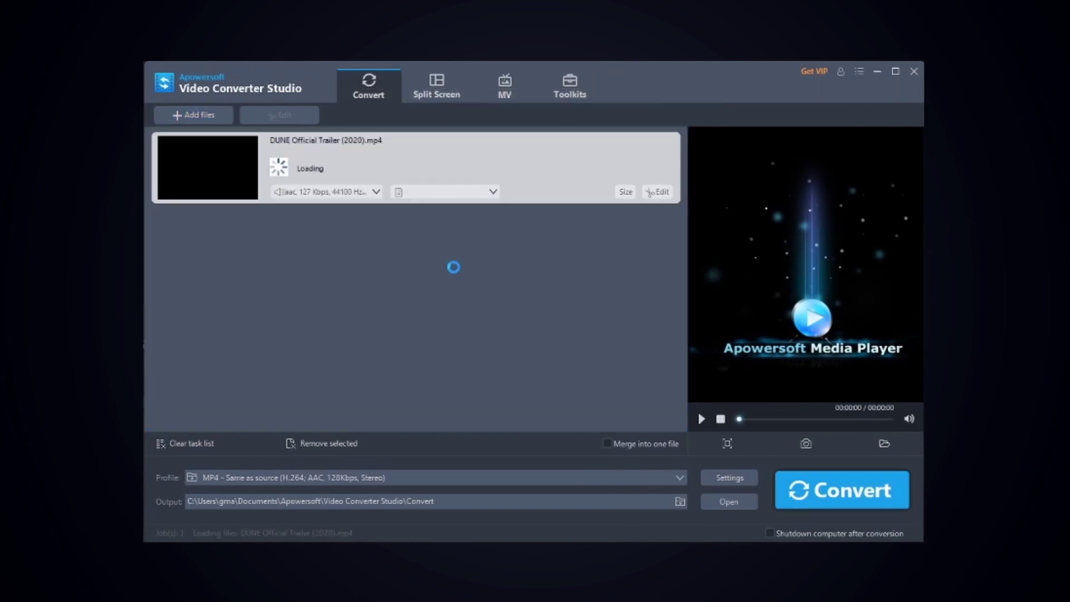
pyautogui.click(658, 193)
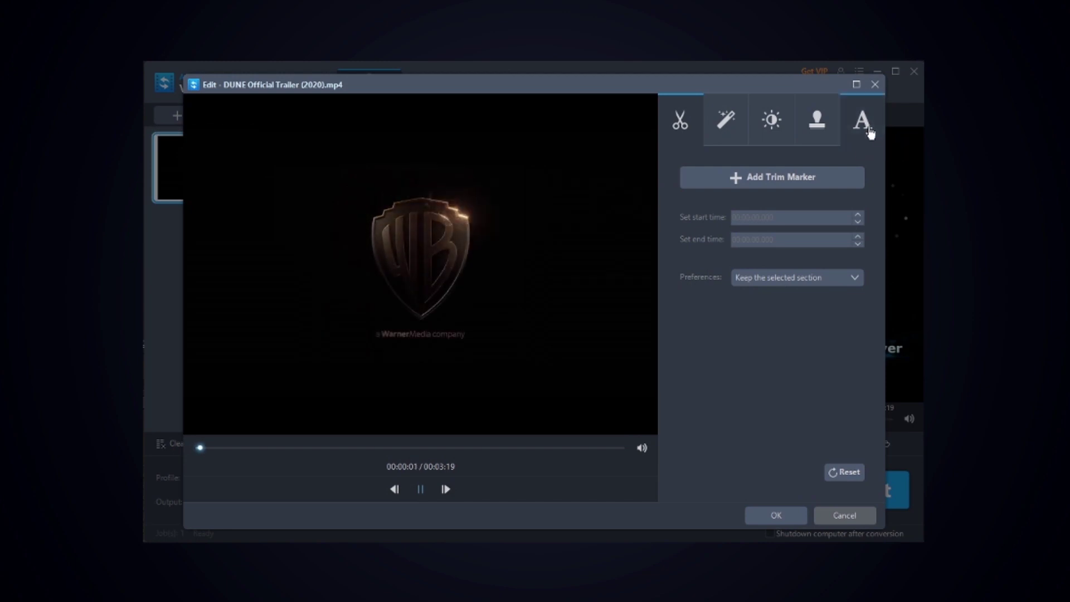
# Step: Load the corrected subtitles.srt onto the DUNE trailer as its subtitle track
pyautogui.click(862, 122)
pyautogui.click(823, 187)
pyautogui.doubleClick(468, 170)
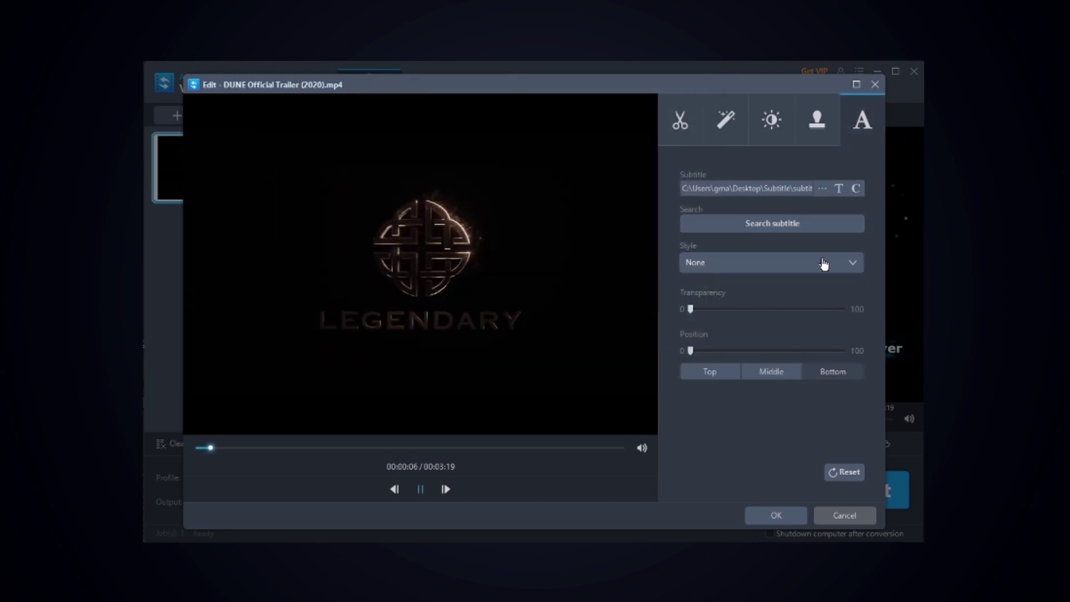
# Step: Jump to a subtitled scene and apply the green-background subtitle style
pyautogui.click(256, 447)
pyautogui.click(818, 262)
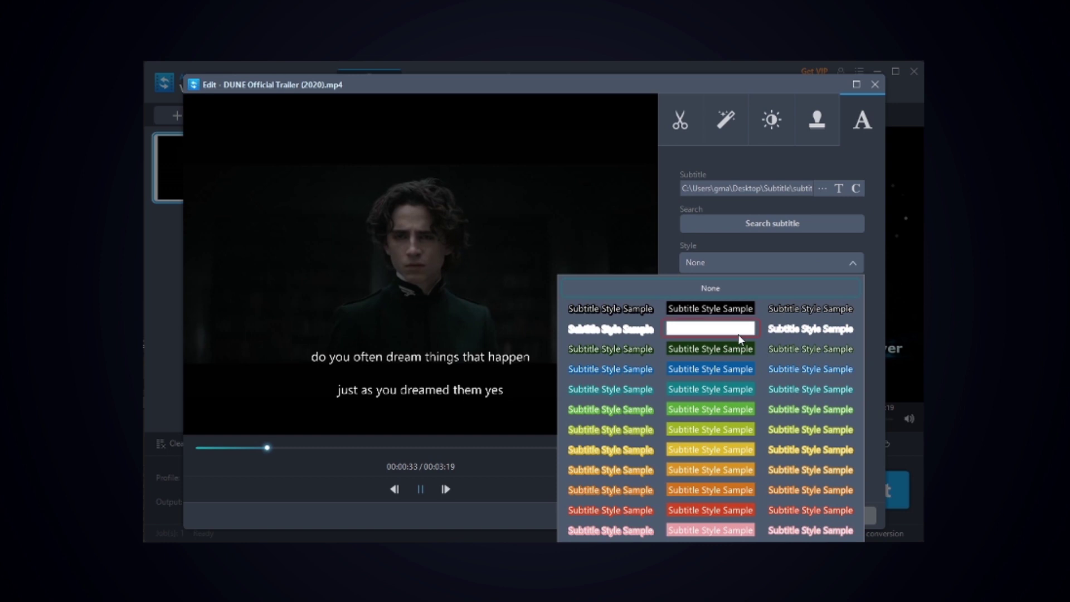
pyautogui.click(717, 347)
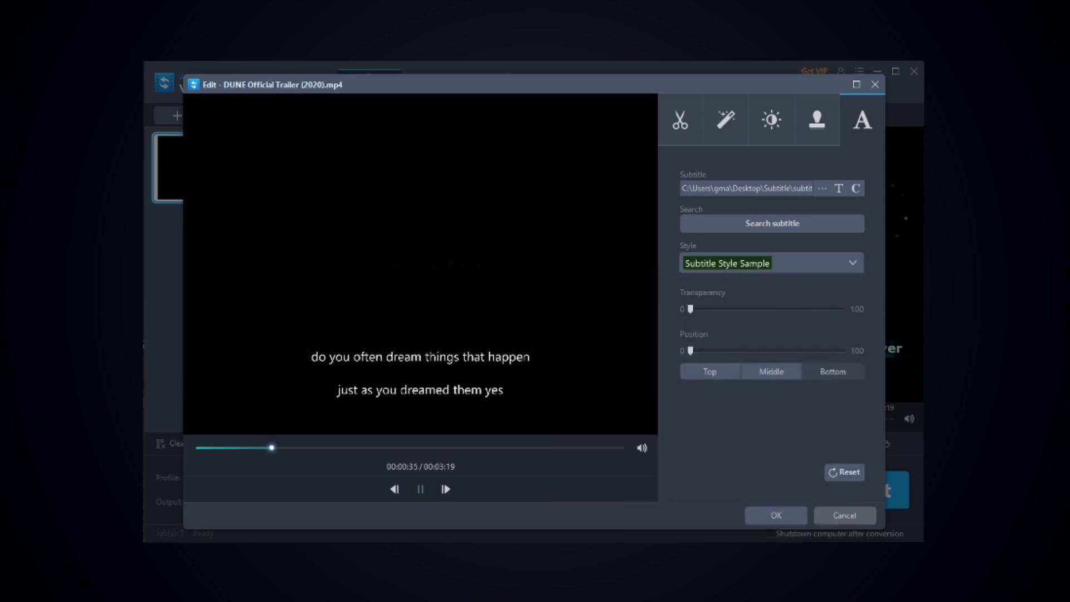